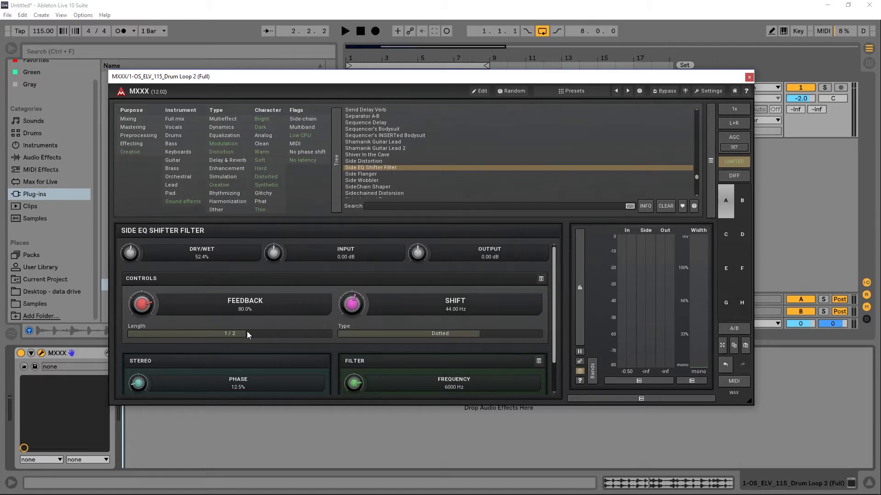
Step: Enlarge the MXXX window and collapse, then re-expand, the preset browser
left_click_drag(743, 403, 754, 449)
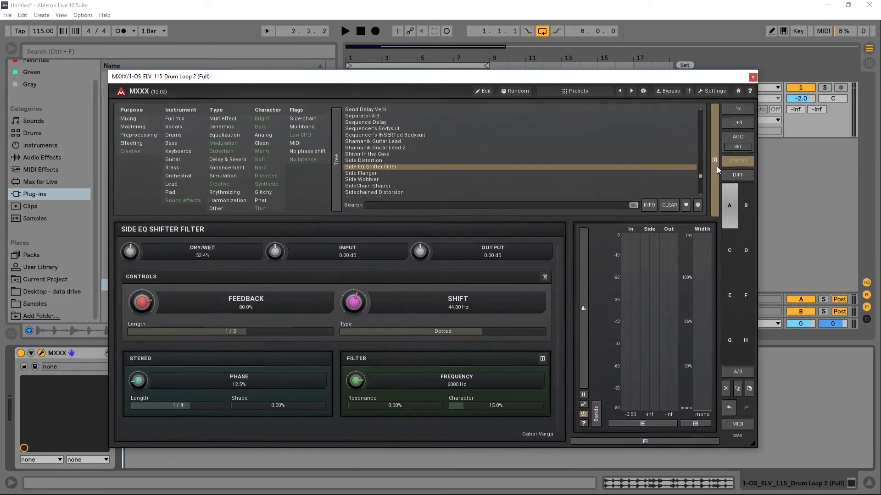
left_click(713, 161)
left_click(524, 109)
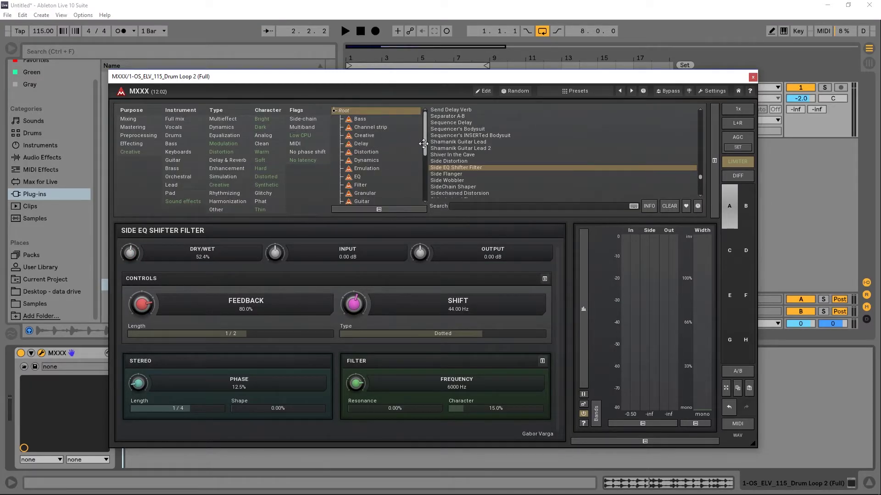
Step: Collapse the preset category tree, change the meter display, and toggle the meter panel closed and open
left_click(379, 209)
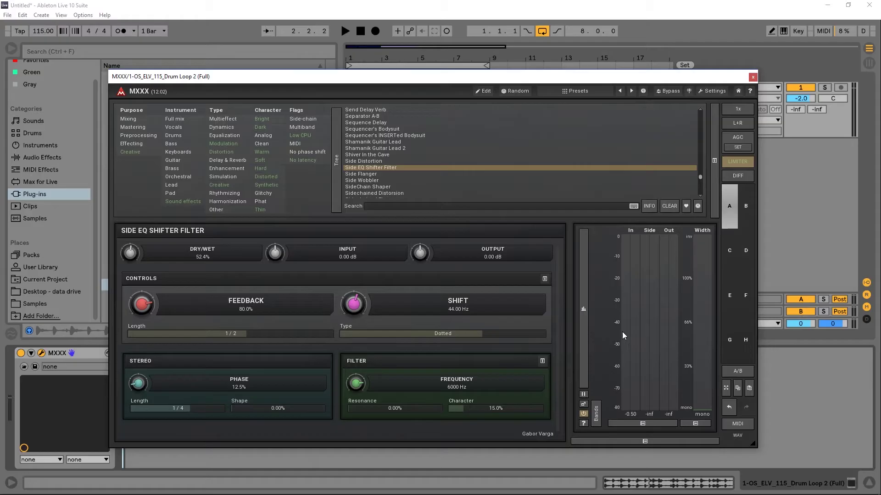
left_click(584, 294)
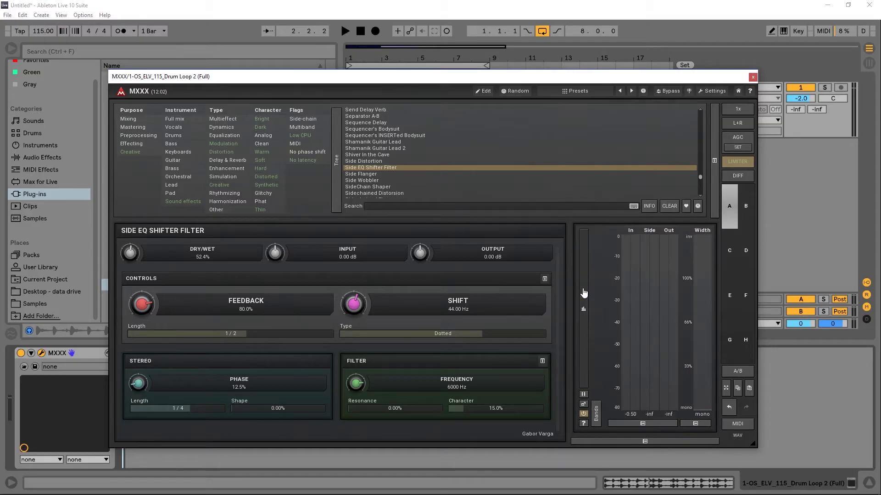
left_click(676, 440)
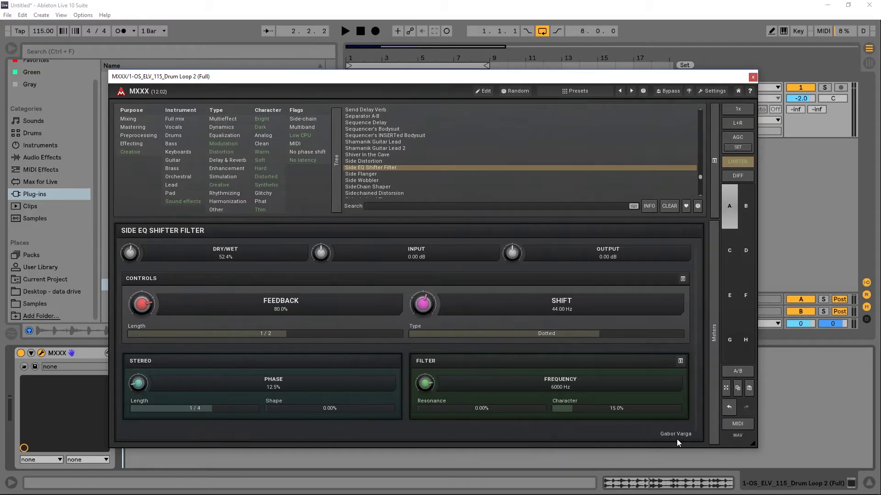
left_click(714, 439)
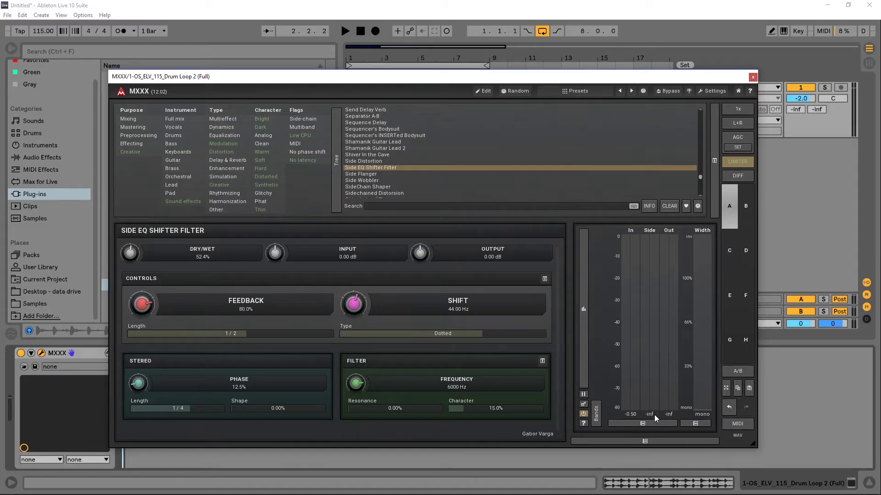
Step: Compare the loop with Side EQ Shifter Filter dry/wet at 0% and raised, ending at 0.00%
left_click_drag(142, 252, 142, 252)
key("space")
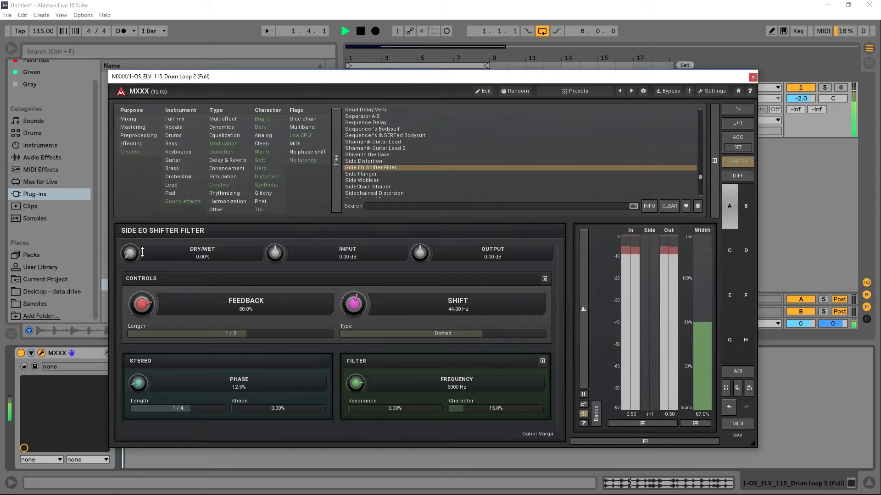
key("space")
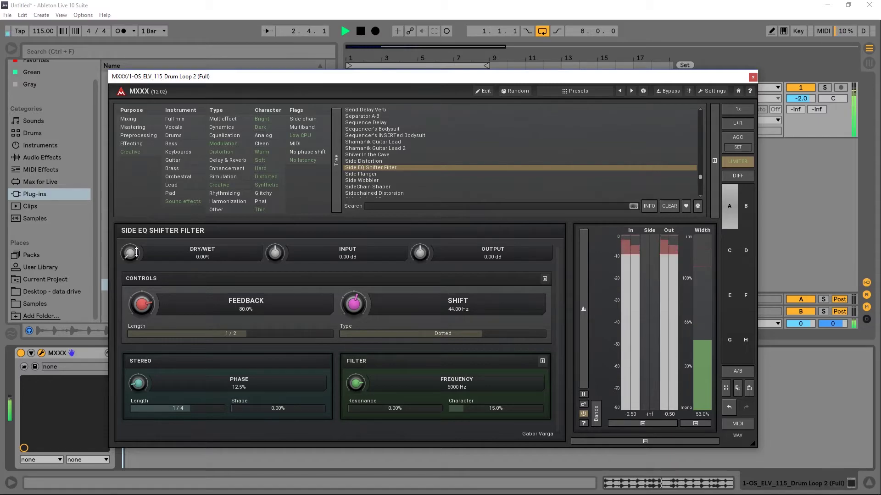
left_click_drag(136, 252, 136, 234)
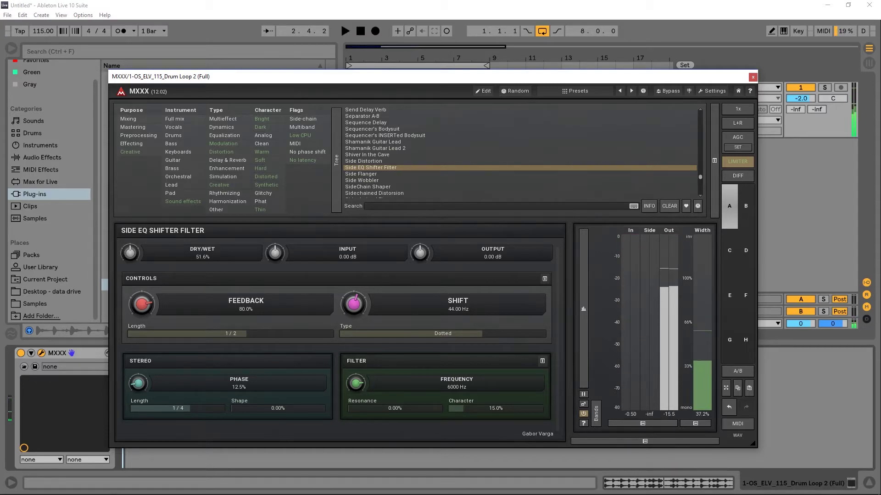
key("space")
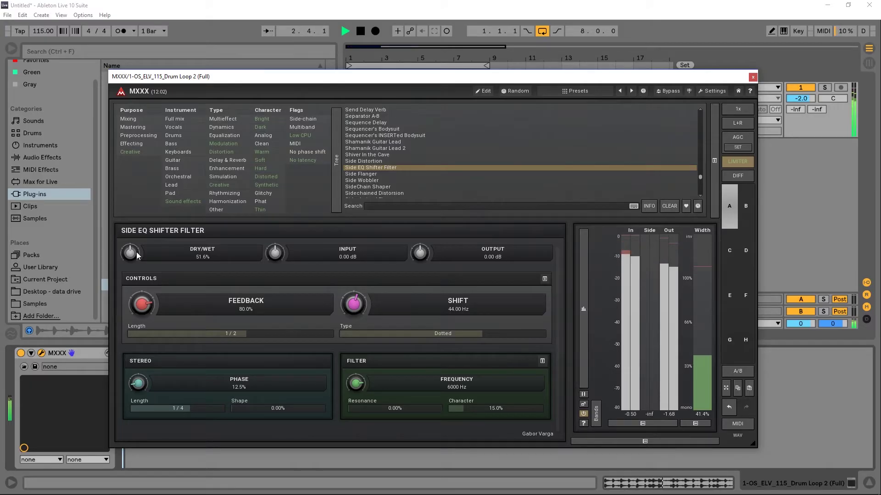
left_click_drag(136, 256, 136, 275)
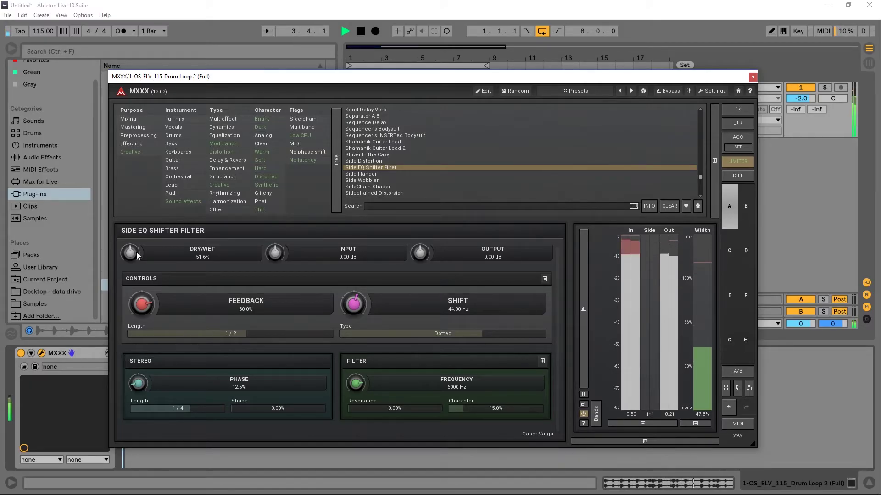
key("space")
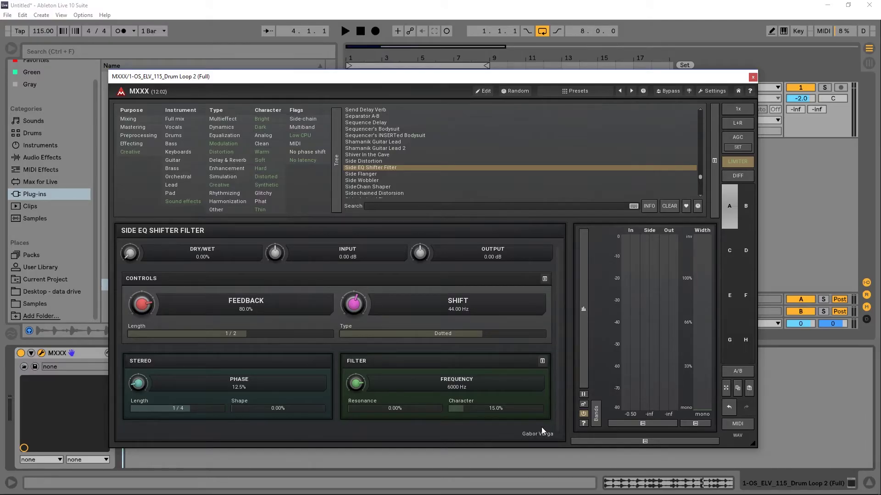
Step: Search the MXXX presets for 'reverb' and load Reverb Droid
left_click(381, 207)
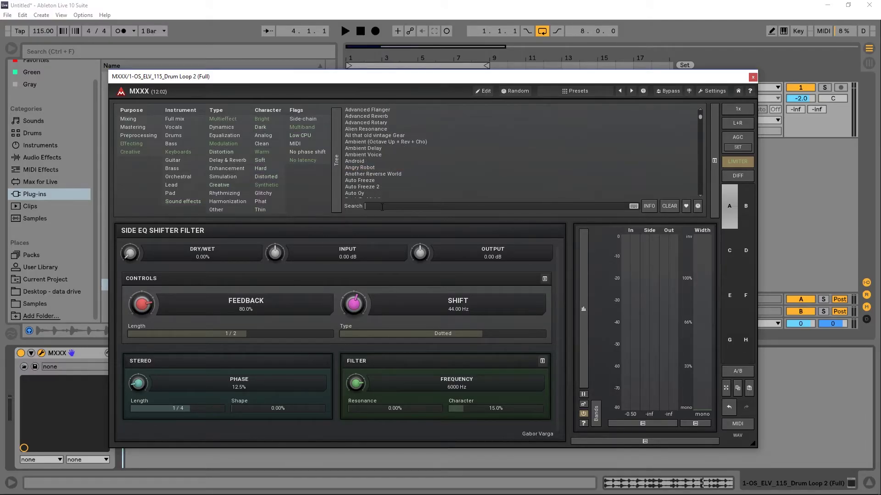
type("rever")
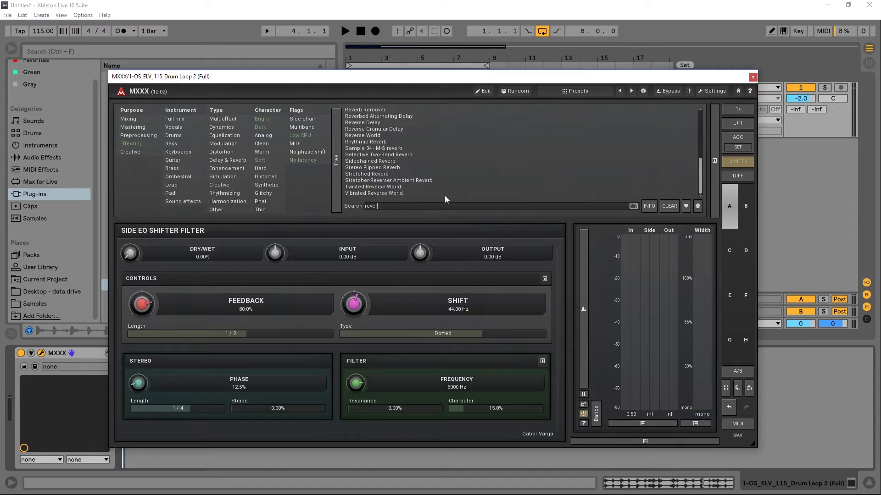
type("b")
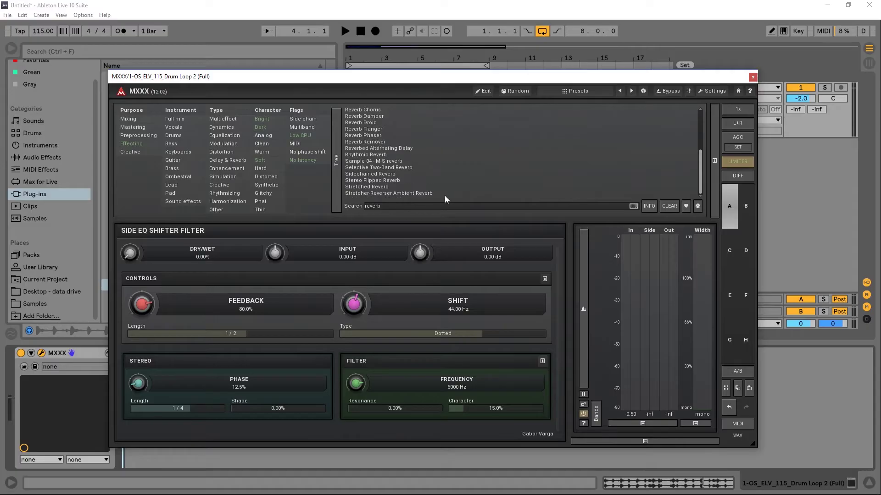
left_click(350, 122)
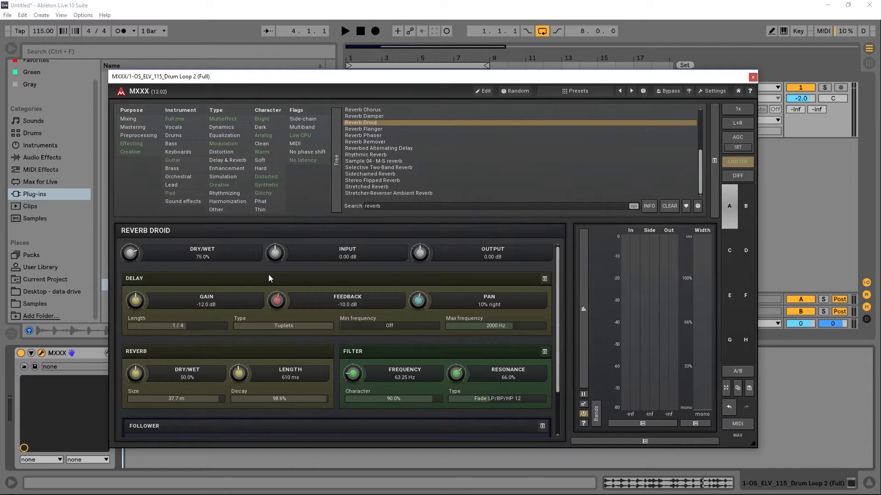
Step: Audition Reverb Droid, then load Rhythmic Reverb and play the loop through it
key("space")
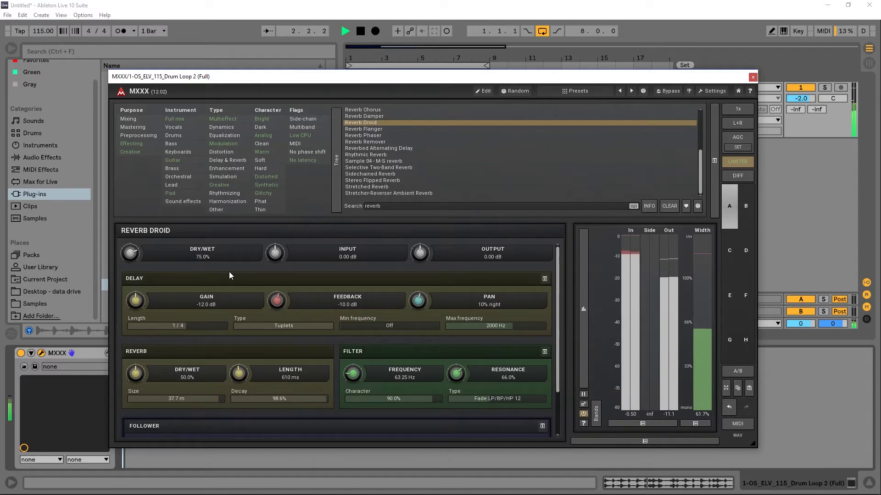
key("space")
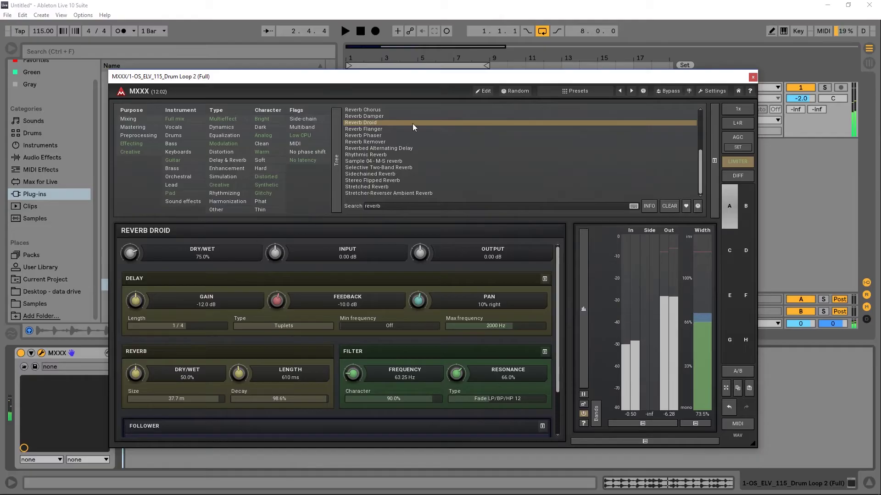
left_click(364, 155)
key("space")
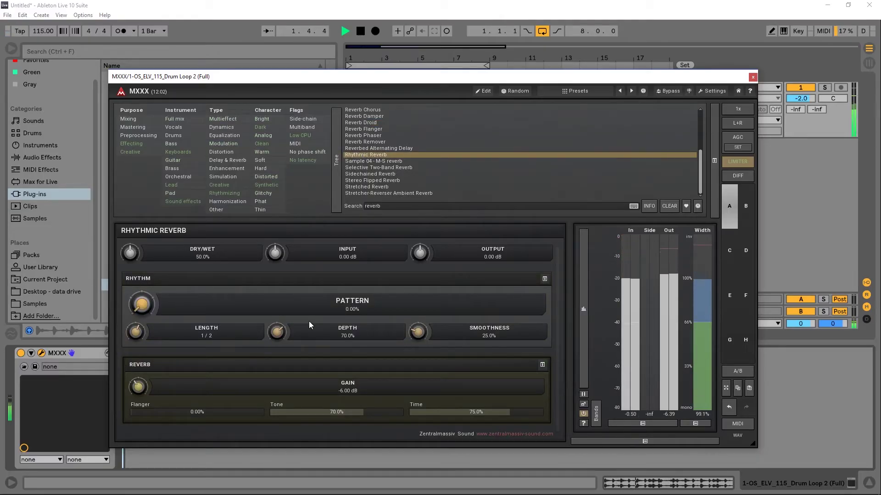
Step: Stop the drum loop, keeping Rhythmic Reverb loaded in MXXX
key("space")
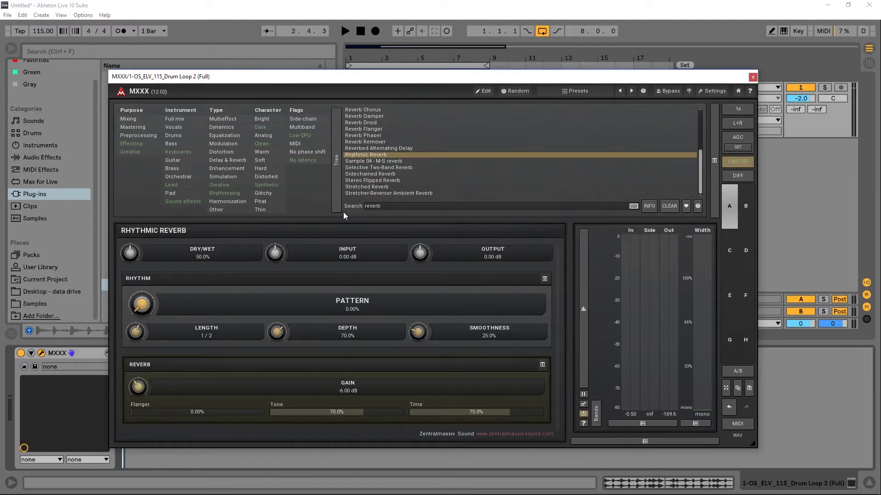
Step: Open MXXX's Edit page to reveal Band 1's Reverb, Utility and Flanger chain
left_click(486, 91)
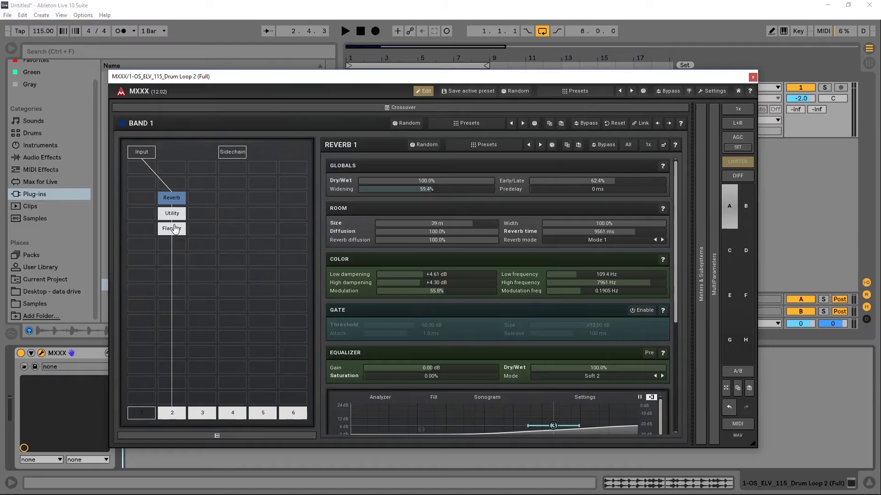
double_click(181, 265)
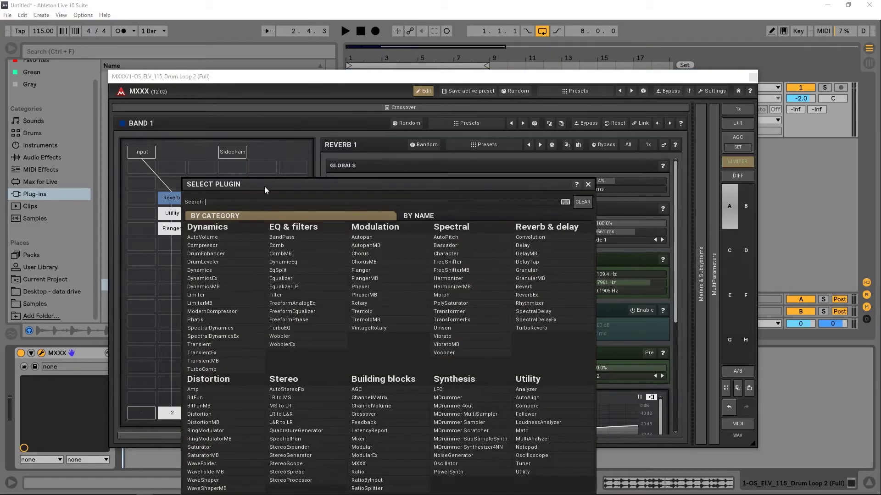
left_click_drag(266, 188, 286, 109)
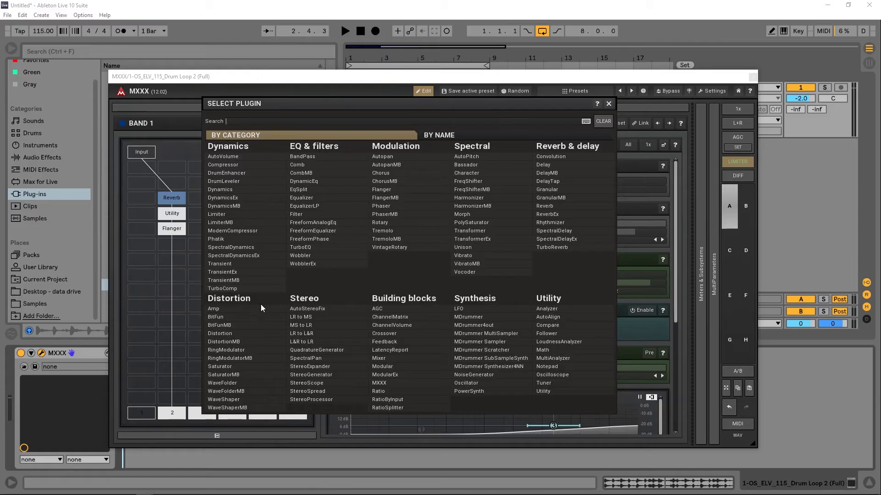
left_click(443, 135)
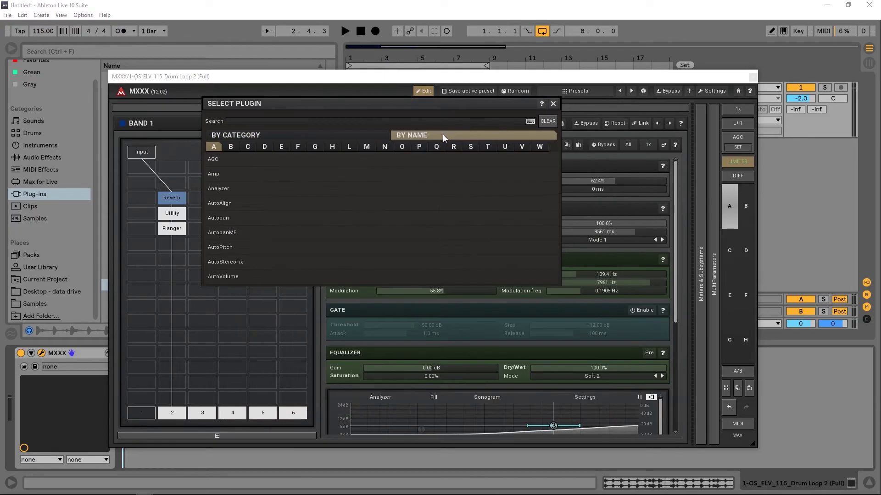
left_click(248, 135)
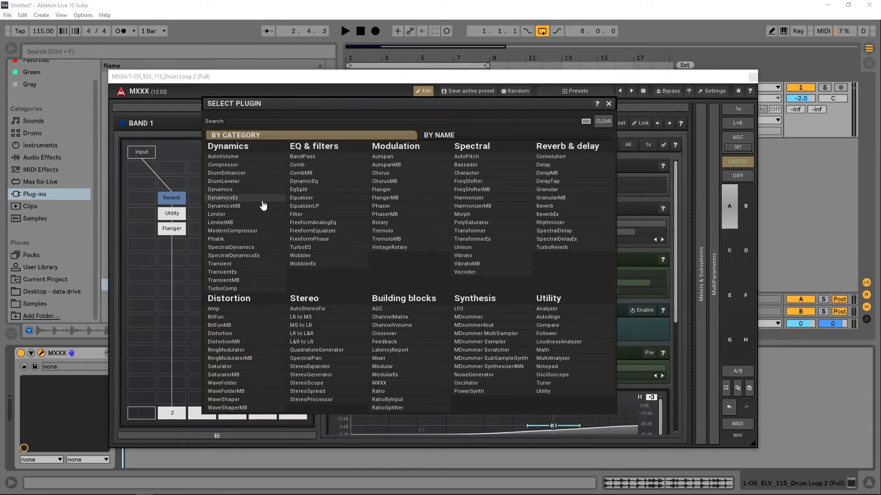
left_click(174, 198)
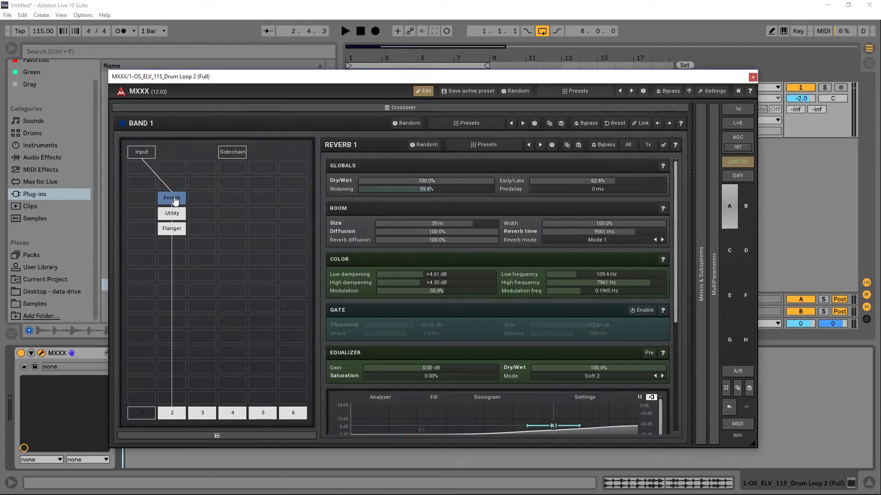
Step: Inspect the Reverb and Utility modules, then play the loop through the unchanged chain
left_click_drag(174, 197, 179, 202)
right_click(179, 214)
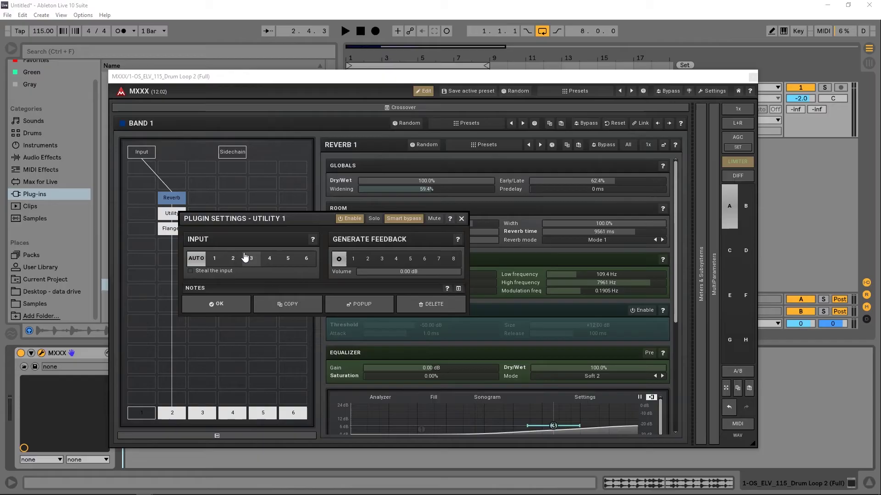
left_click(461, 219)
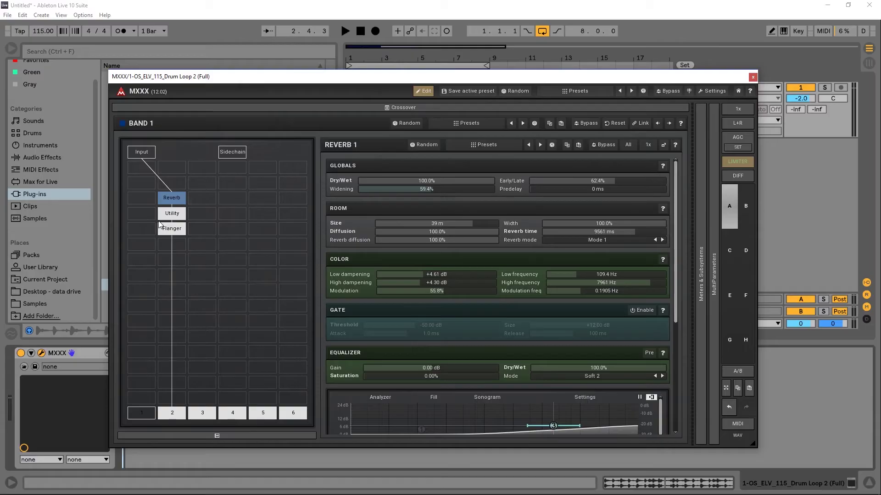
key("space")
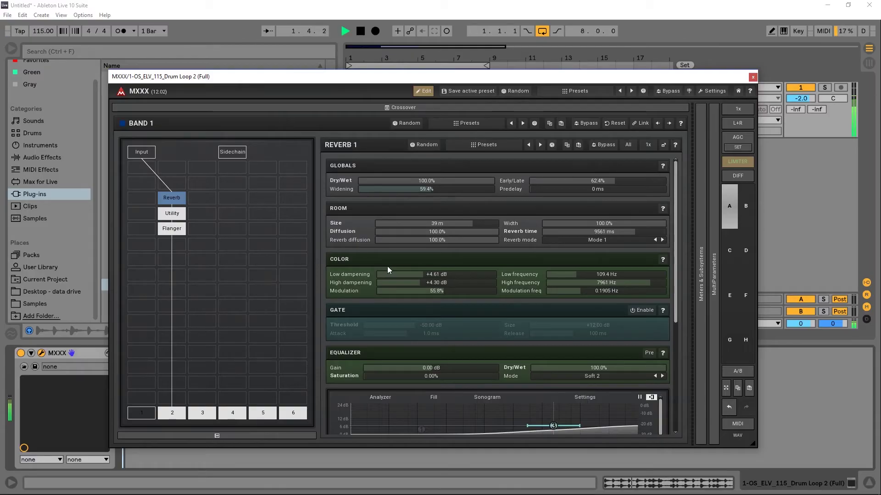
Step: Stop playback, adjust Utility 1's Volume slider, and expand the Meters & Subsystems panel
key("space")
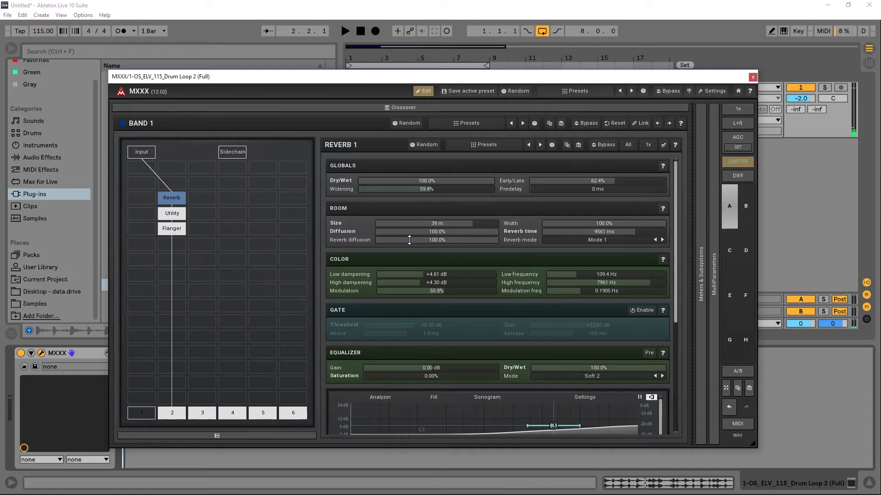
left_click(170, 214)
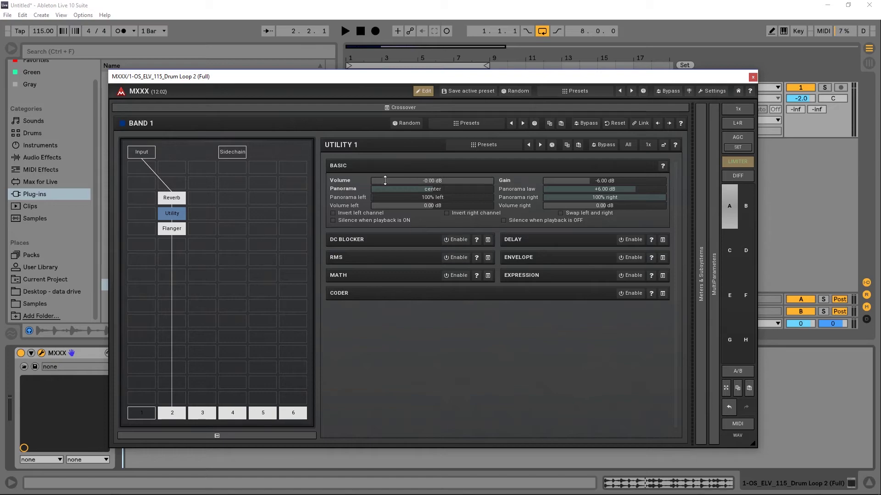
left_click_drag(388, 180, 391, 180)
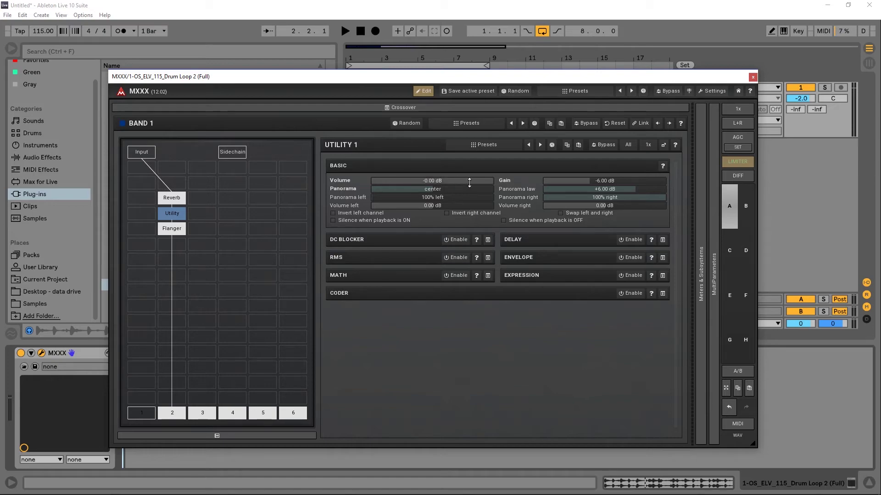
left_click(700, 206)
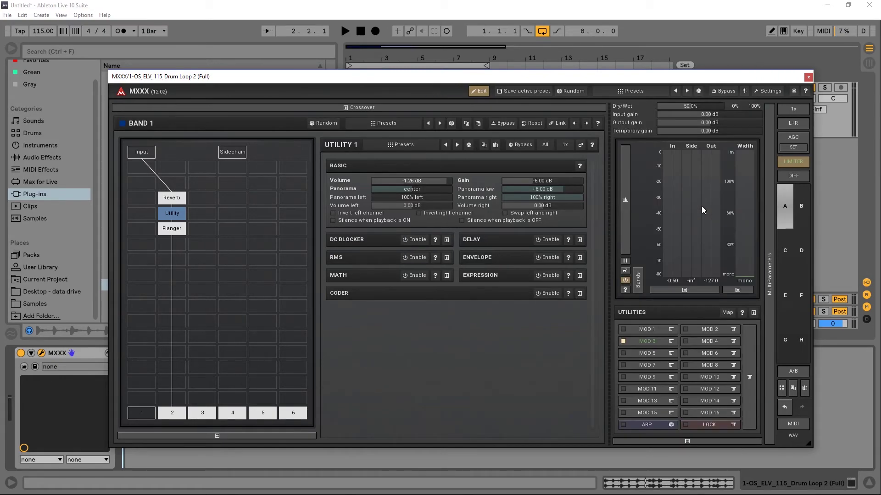
Step: Open Modulator 3's editor to inspect it, then close it
left_click(626, 341)
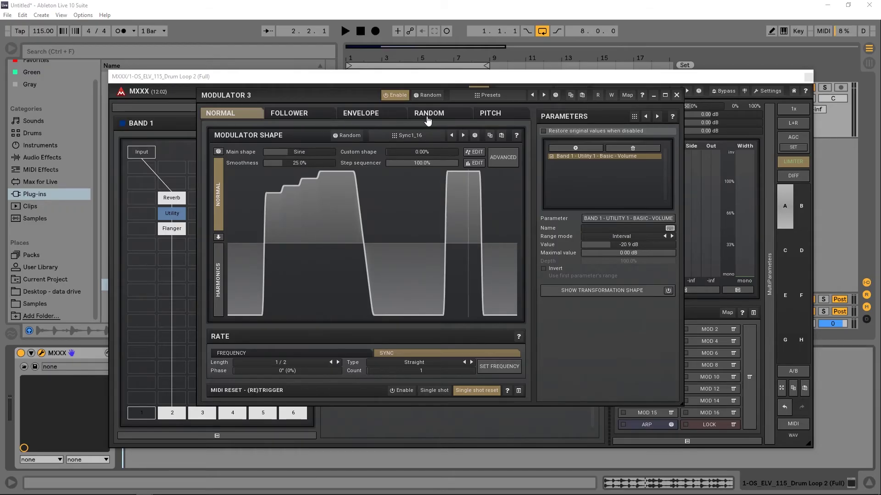
left_click(676, 95)
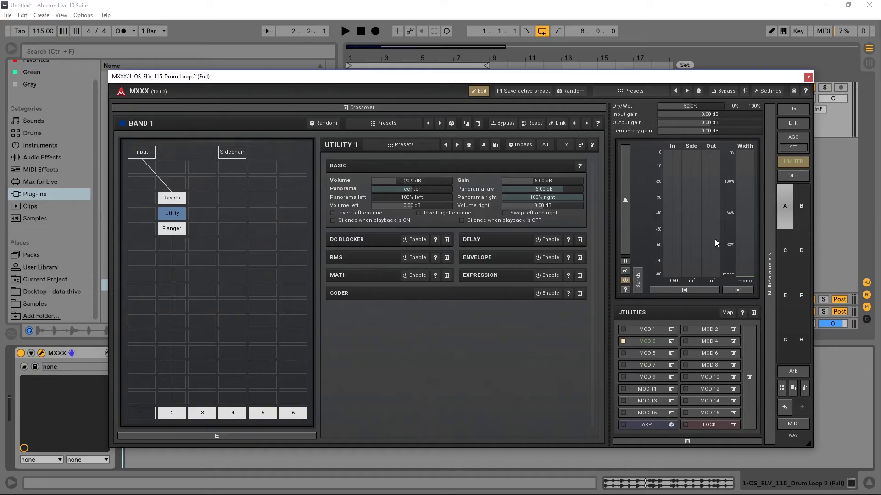
left_click(768, 216)
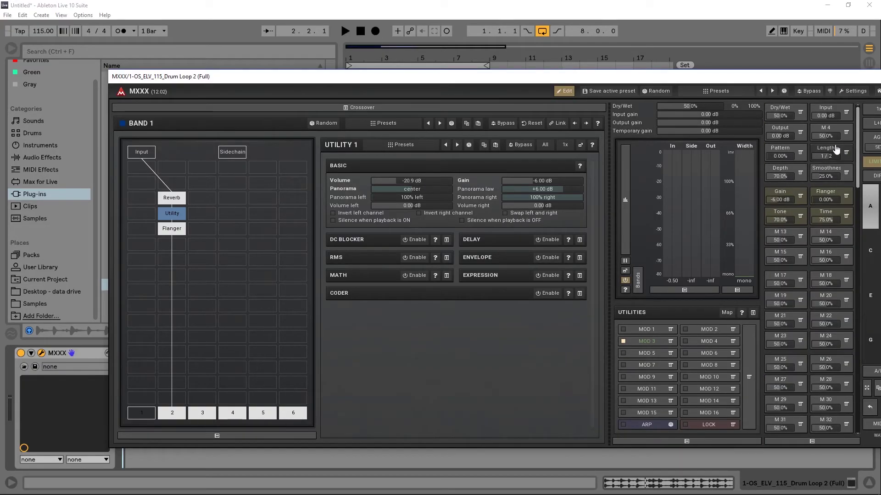
left_click(565, 92)
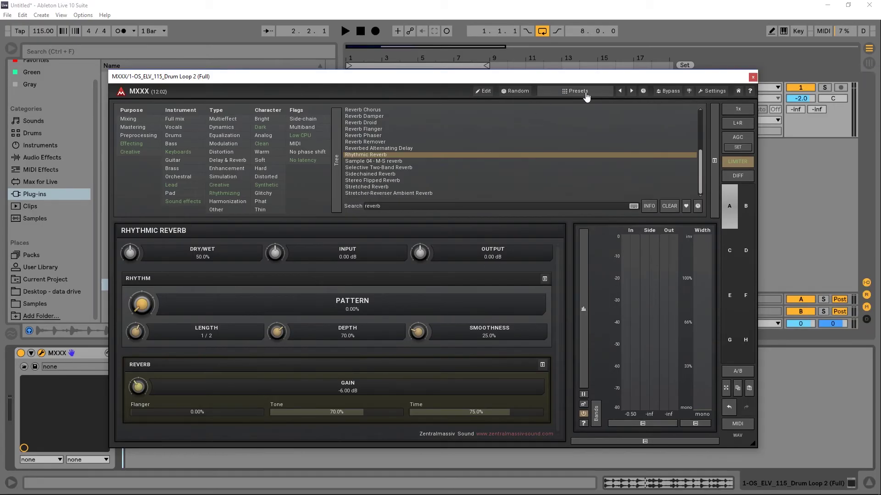
left_click(485, 91)
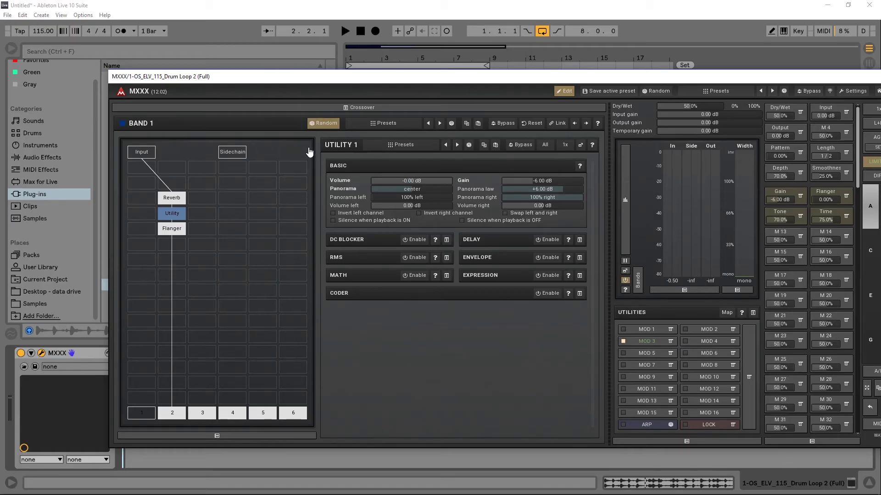
Step: Randomize Band 1 to a single Reverb module while auditioning, and show its Reverb 2 settings
key("space")
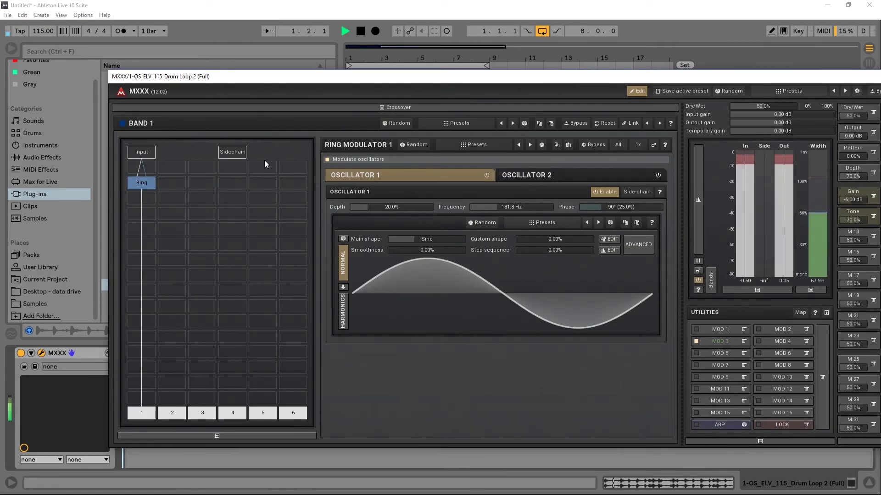
key("space")
left_click(396, 123)
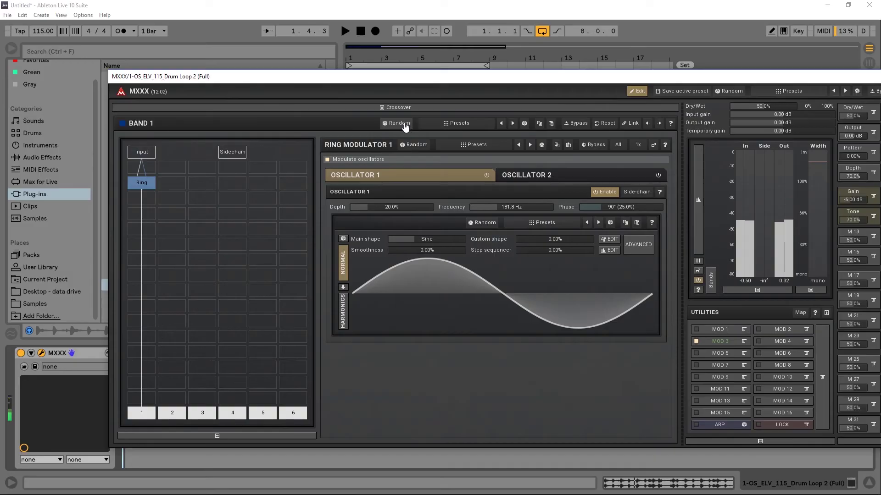
key("space")
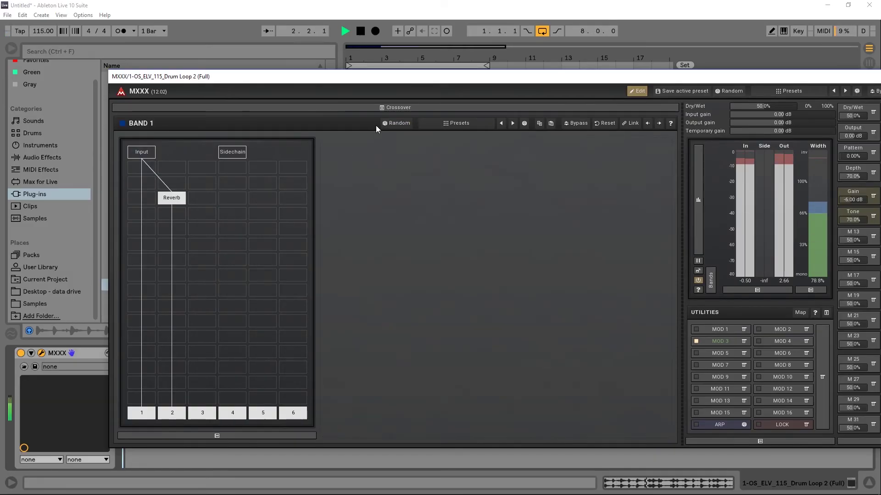
key("space")
left_click(177, 198)
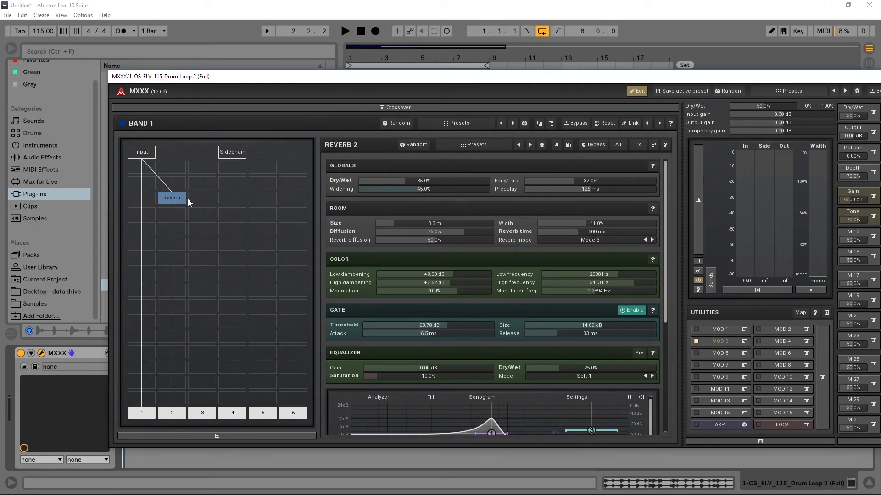
Step: Reroll Reverb 2's settings four times while auditioning, then randomize the whole preset into Wobbler, Delay, Ratio
left_click(414, 144)
key("space")
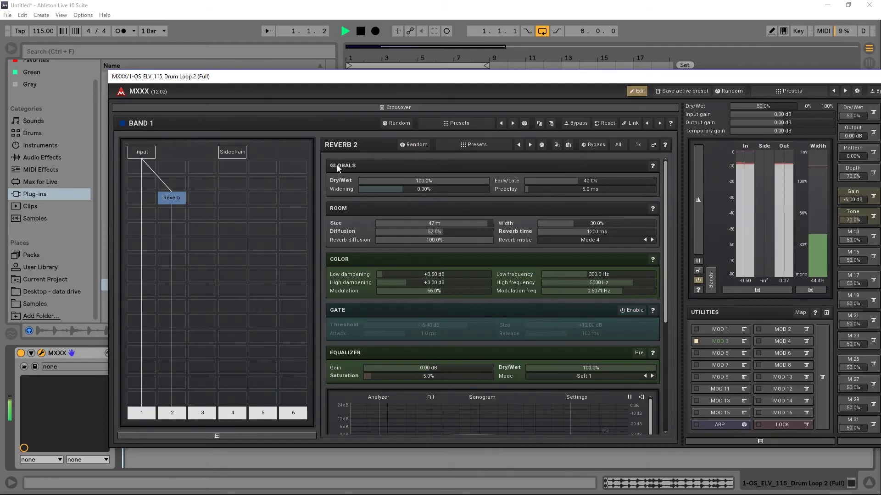
key("space")
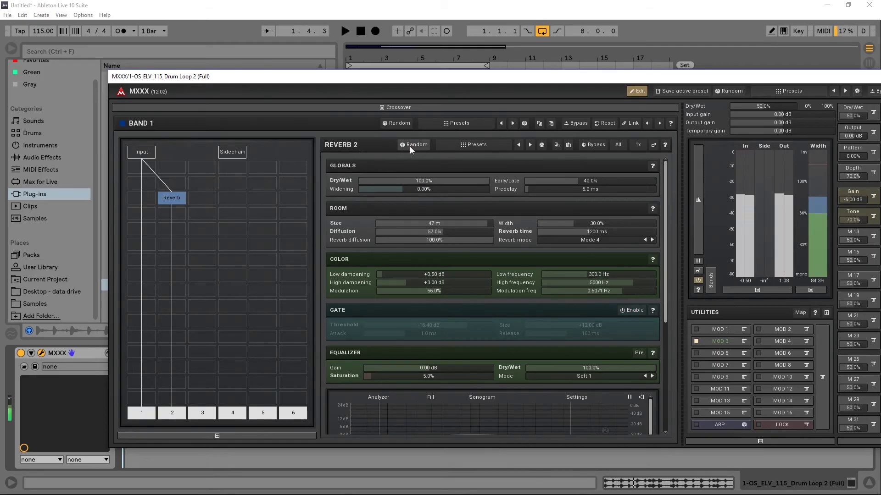
left_click(411, 146)
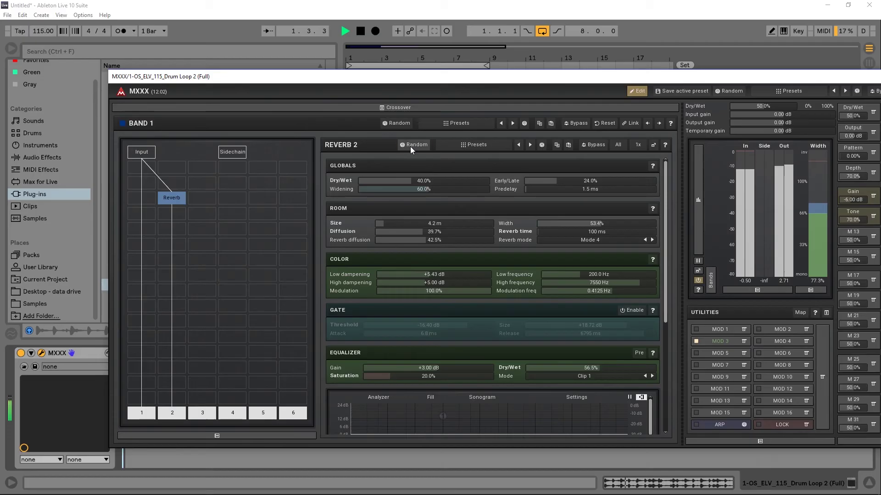
left_click(411, 146)
key("space")
left_click(411, 146)
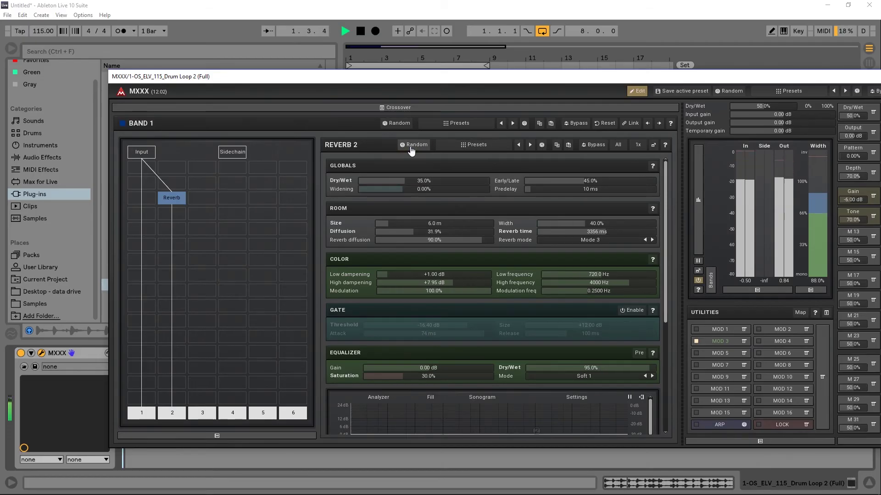
key("space")
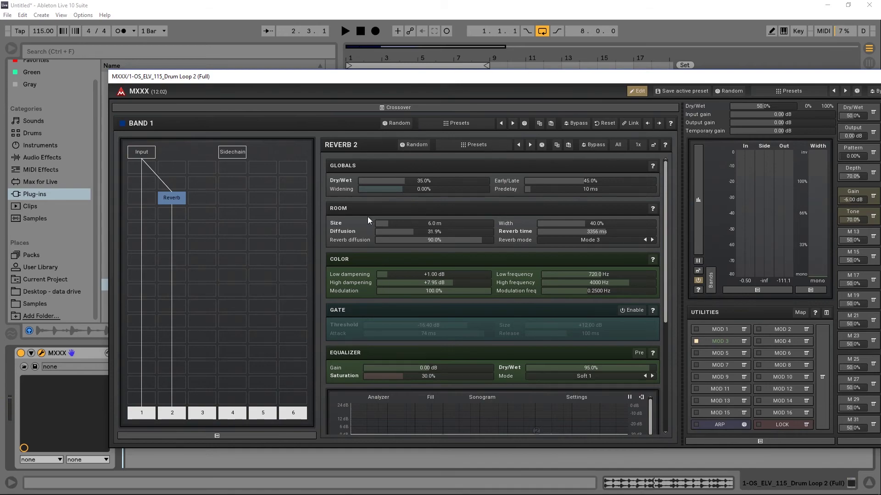
left_click(723, 91)
key("space")
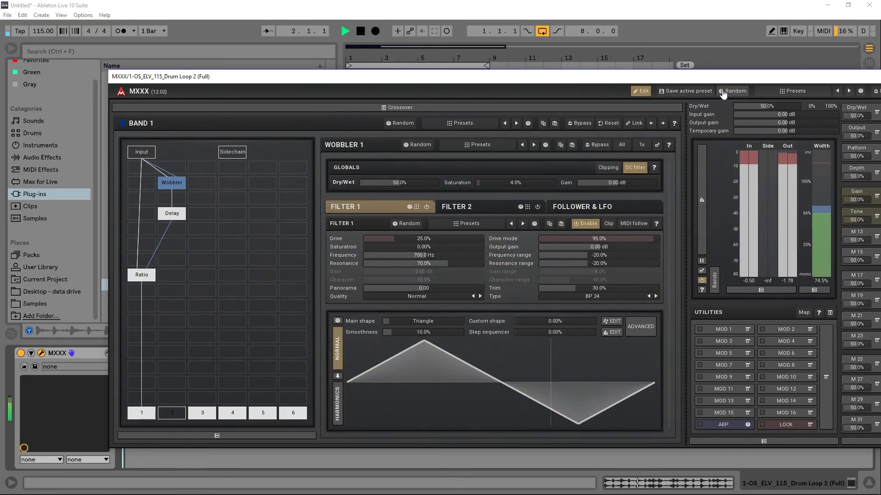
Step: Re-randomize MXXX into a two-Delay chain, stop playback, and show the DELAY 1 presets browser
left_click(722, 91)
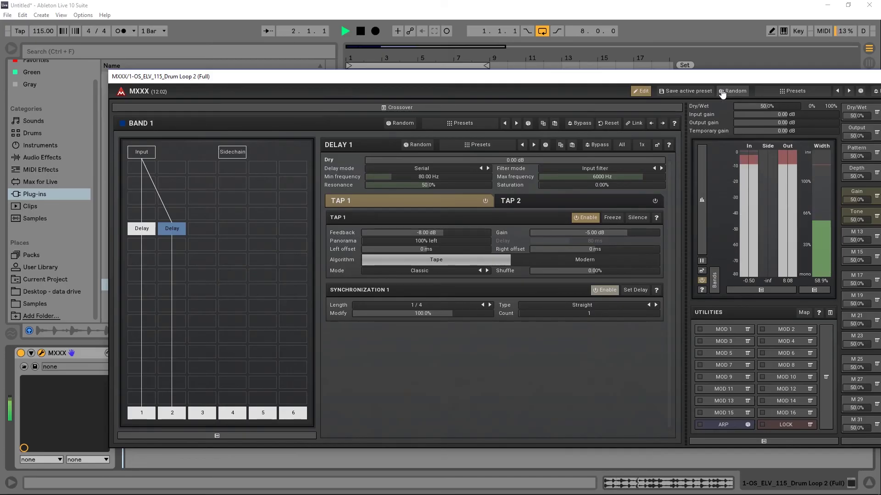
key("space")
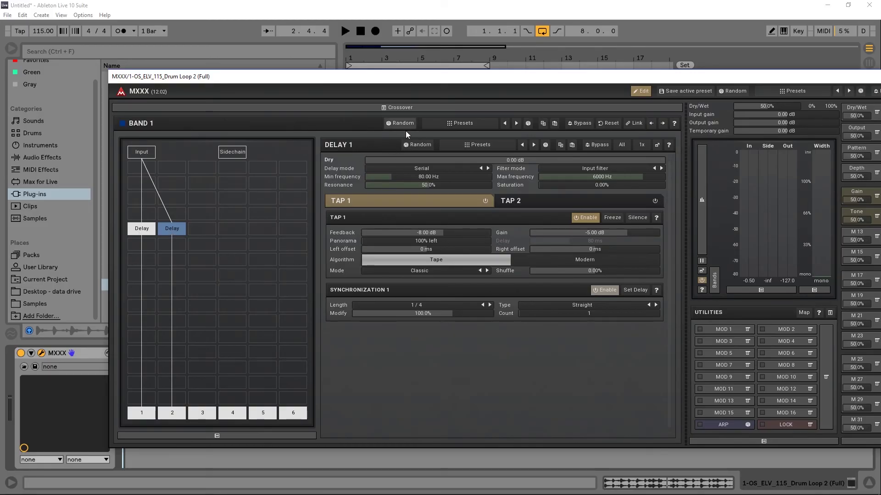
left_click(476, 144)
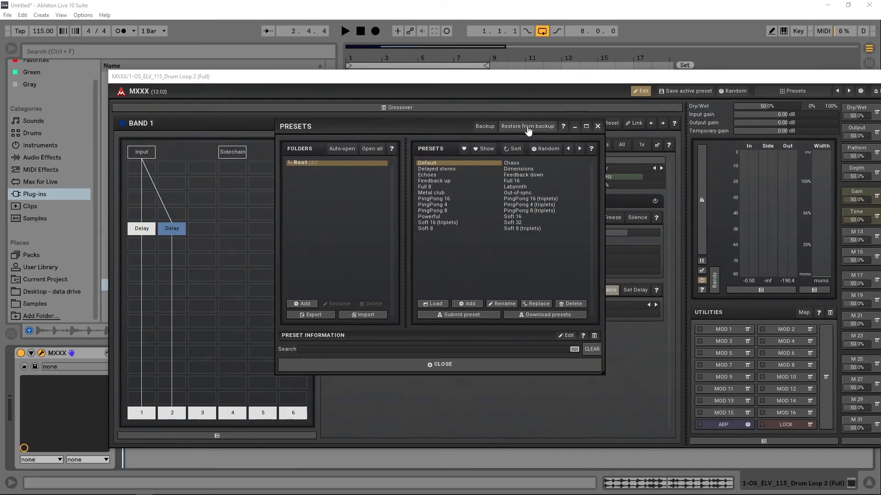
Step: Close the Delay presets browser, then open and close Band 1's presets browser
left_click(597, 126)
left_click(470, 127)
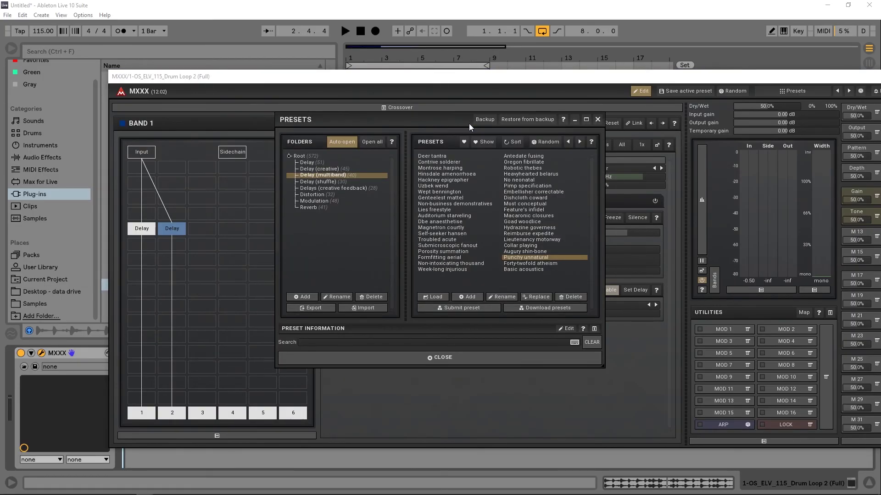
left_click(600, 122)
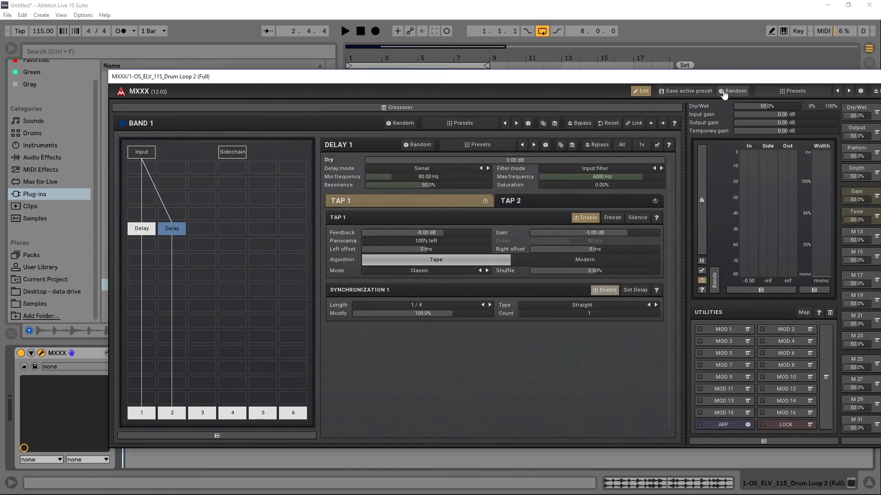
Step: Open and dismiss the Save preset dialog and the plugin's main presets browser
left_click(687, 90)
left_click(674, 86)
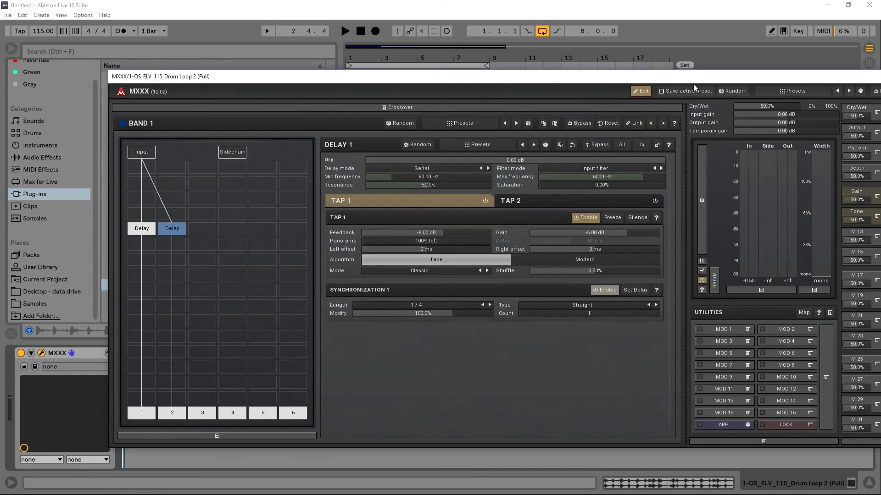
left_click(786, 90)
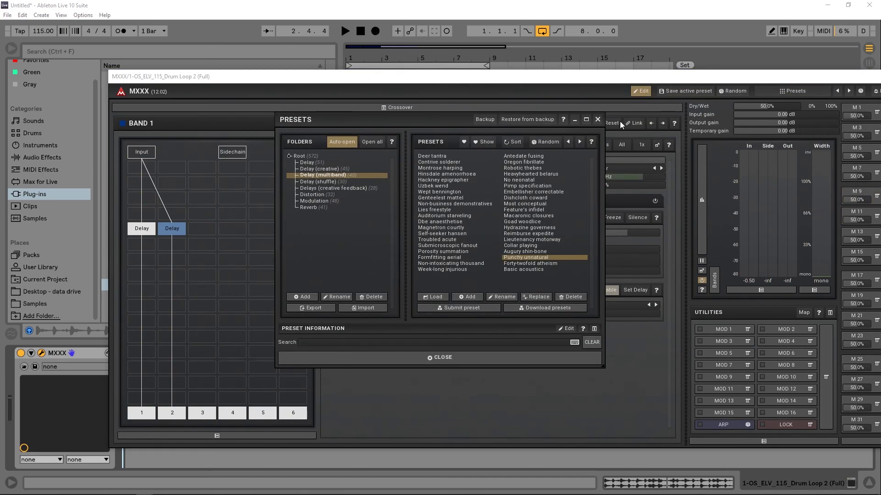
left_click(597, 120)
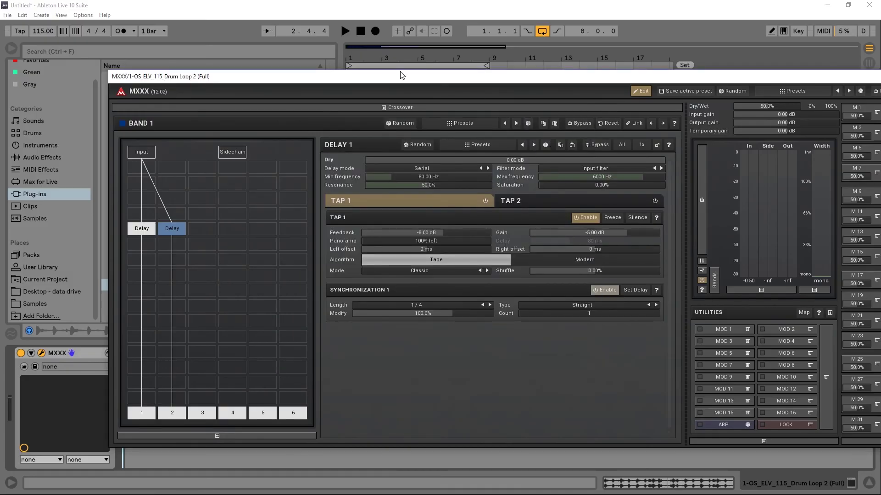
Step: Move the MXXX window up and left to reveal the MultiParameters column M1–M32
left_click_drag(403, 76, 307, 47)
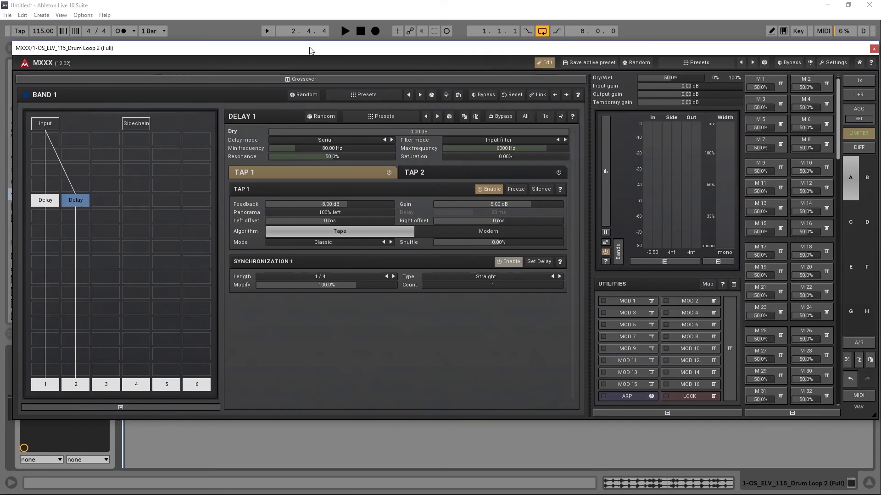